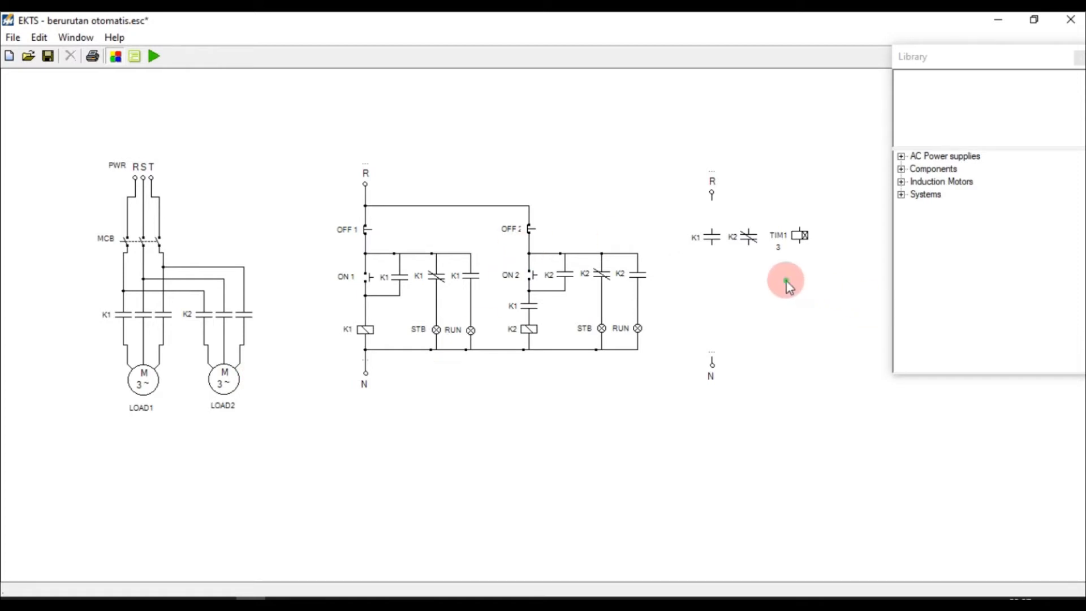
Step: Stack the normally closed K2 contact and the TIM1 timer coil beneath the K1 contact between the separate R and N terminals
left_click(750, 234)
left_click_drag(746, 264, 715, 268)
left_click_drag(809, 245, 717, 316)
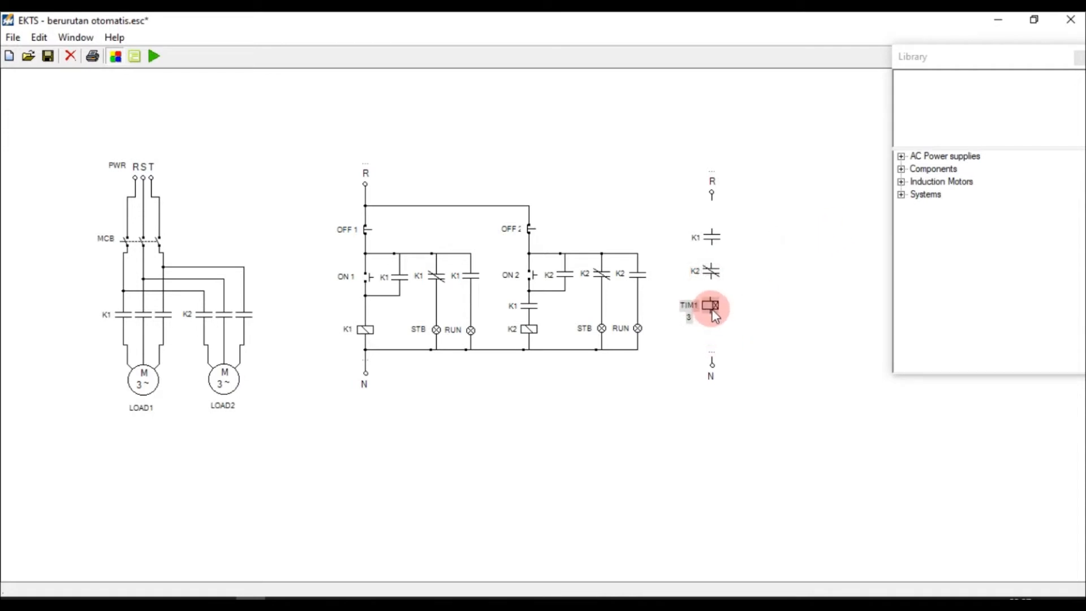
left_click(752, 260)
Step: Wire R, the K1 contact, the K2 contact, the TIM1 coil and N in series and align the K2 contact
left_click(713, 201)
left_click_drag(713, 206, 712, 365)
left_click(711, 280)
left_click(714, 275)
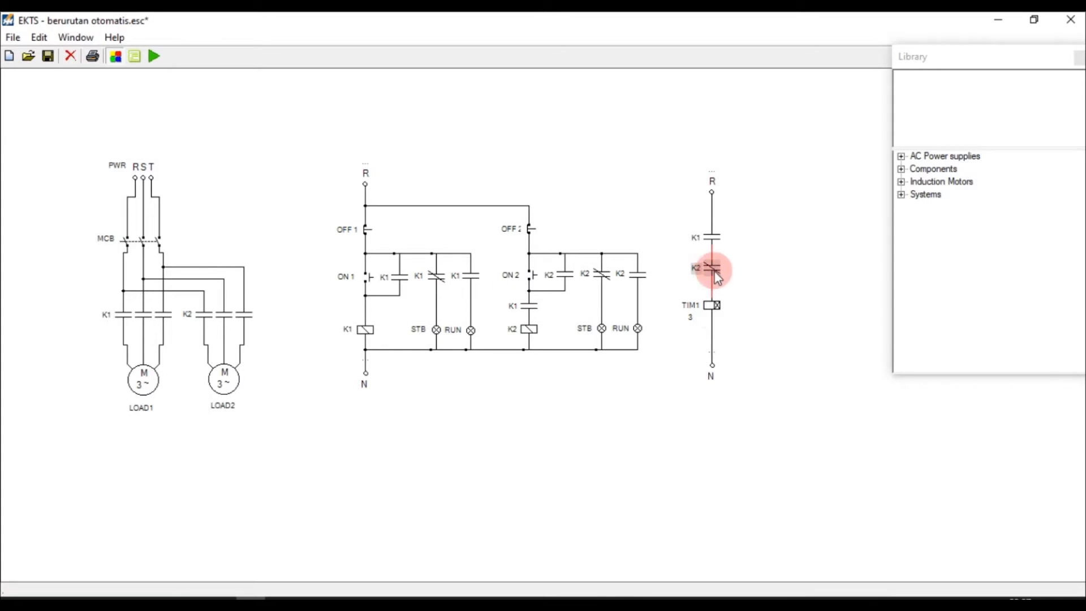
left_click(727, 280)
Step: Delete the OFF 2 and ON 2 buttons together with the wire feeding them from R
left_click(531, 207)
key("Delete")
left_click(532, 228)
key("Delete")
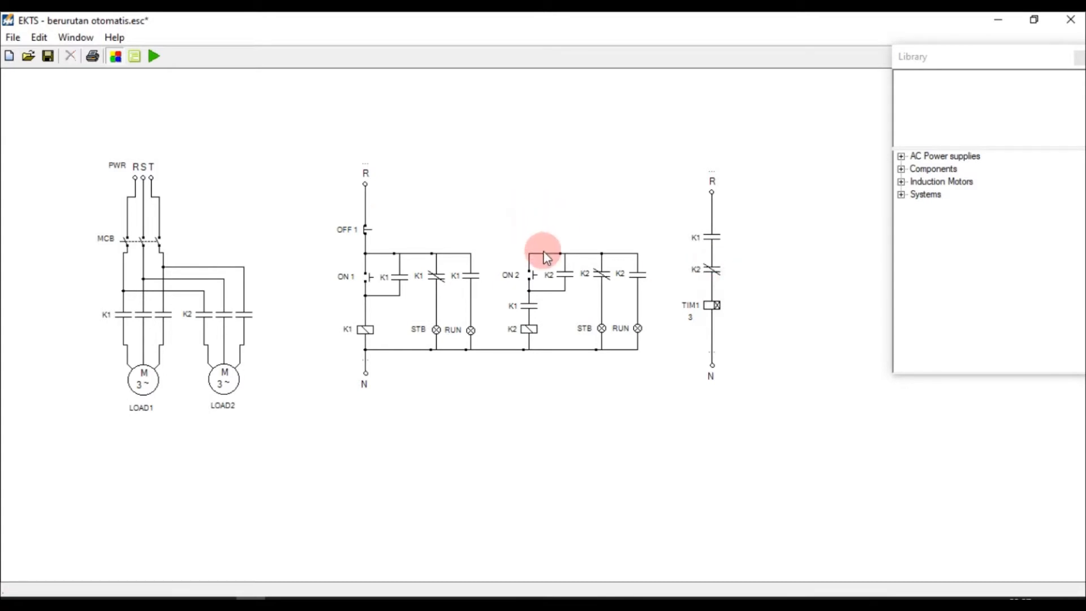
left_click(535, 282)
key("Delete")
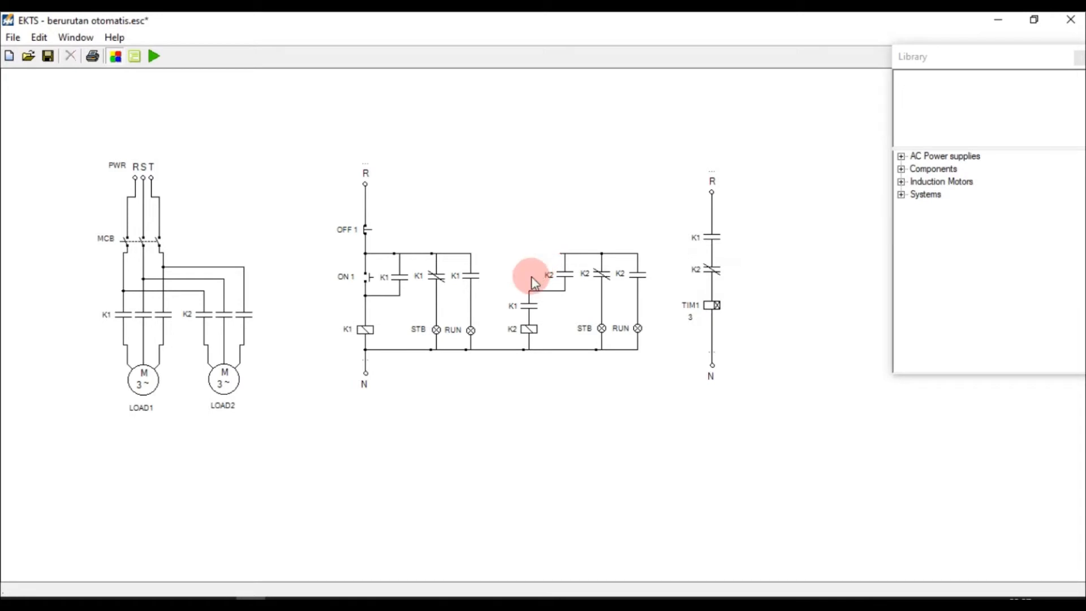
Step: Delete the remaining wires linking the tops of the three K2 contacts in the second branch
left_click(591, 255)
key("Delete")
left_click(618, 253)
key("Delete")
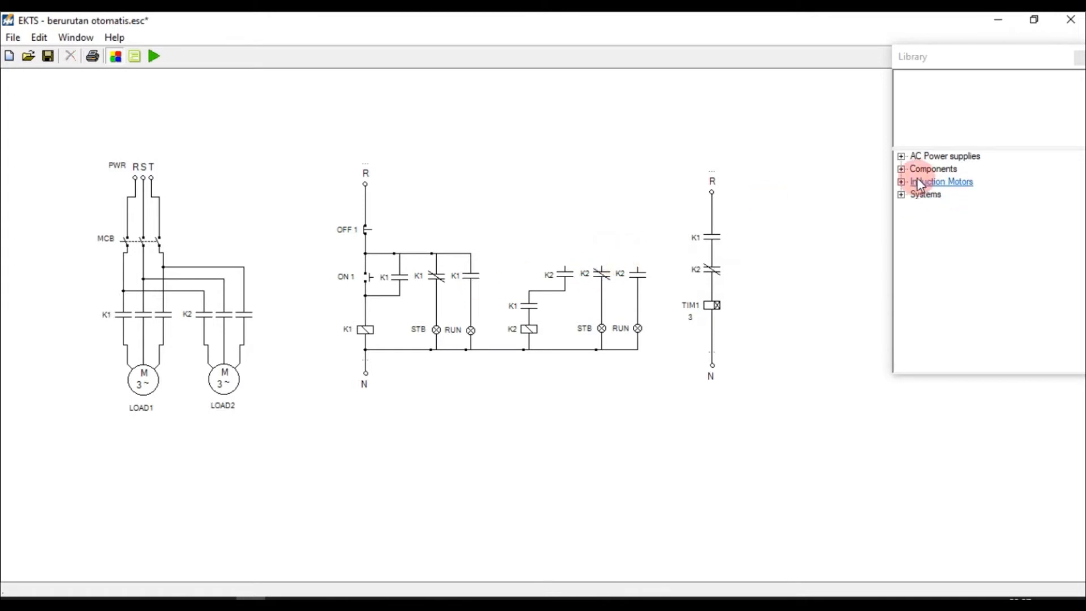
Step: Add a Normally Open Contact rotated 90 degrees above the K2 coil branch
left_click(905, 169)
left_click_drag(1080, 217, 1080, 236)
left_click_drag(960, 272, 669, 299)
left_click(945, 258)
left_click_drag(950, 263, 493, 226)
right_click(494, 226)
left_click(619, 235)
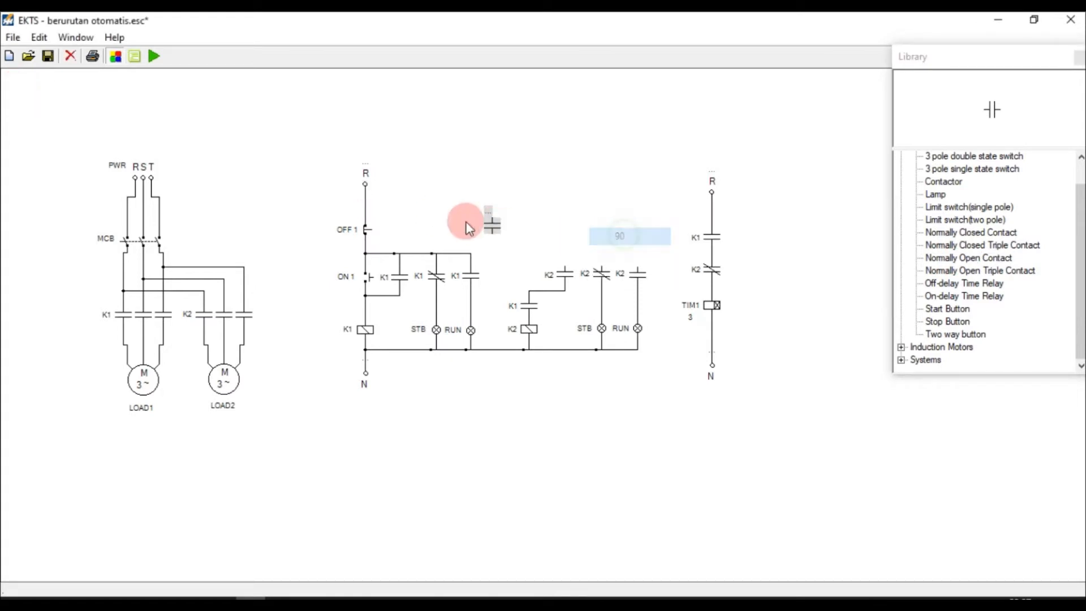
left_click_drag(493, 224, 522, 221)
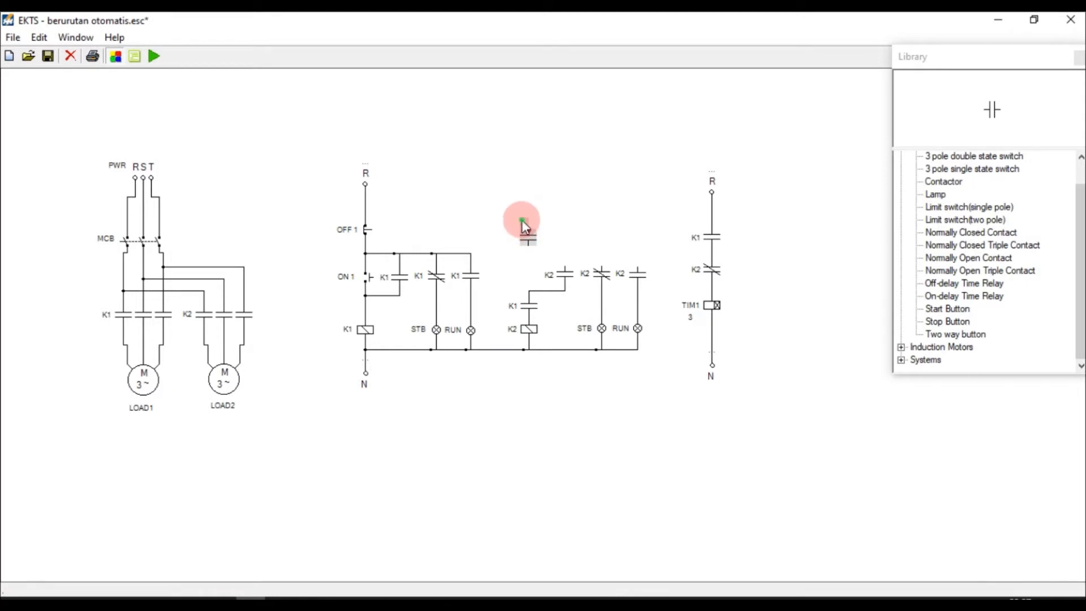
Step: Collapse the component list and align the new contact beside the K2 holding contact, in the former ON 2 position
left_click(995, 321)
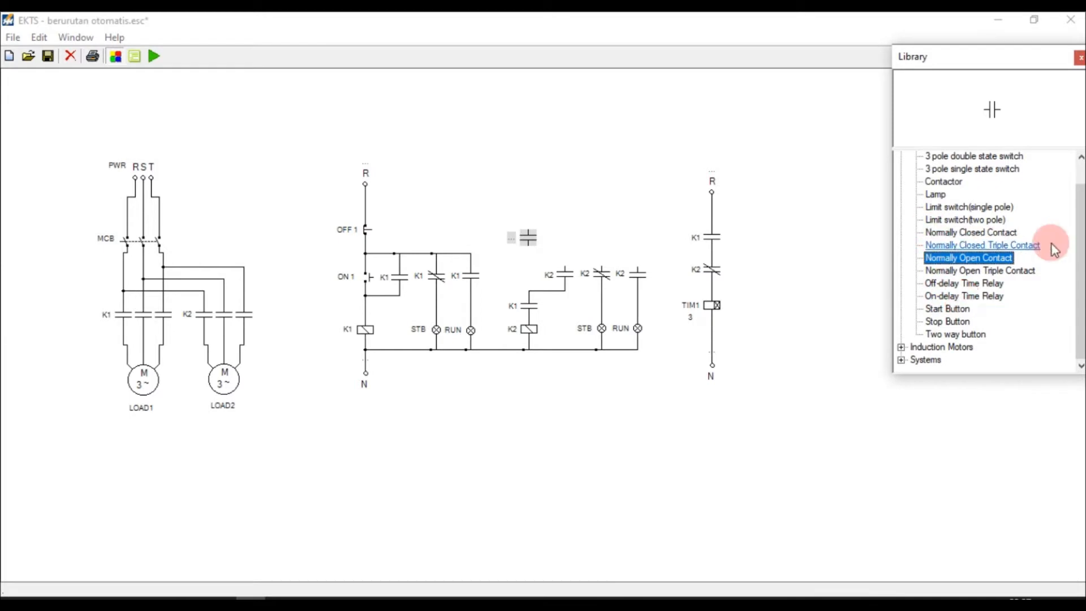
left_click_drag(1074, 252, 1074, 242)
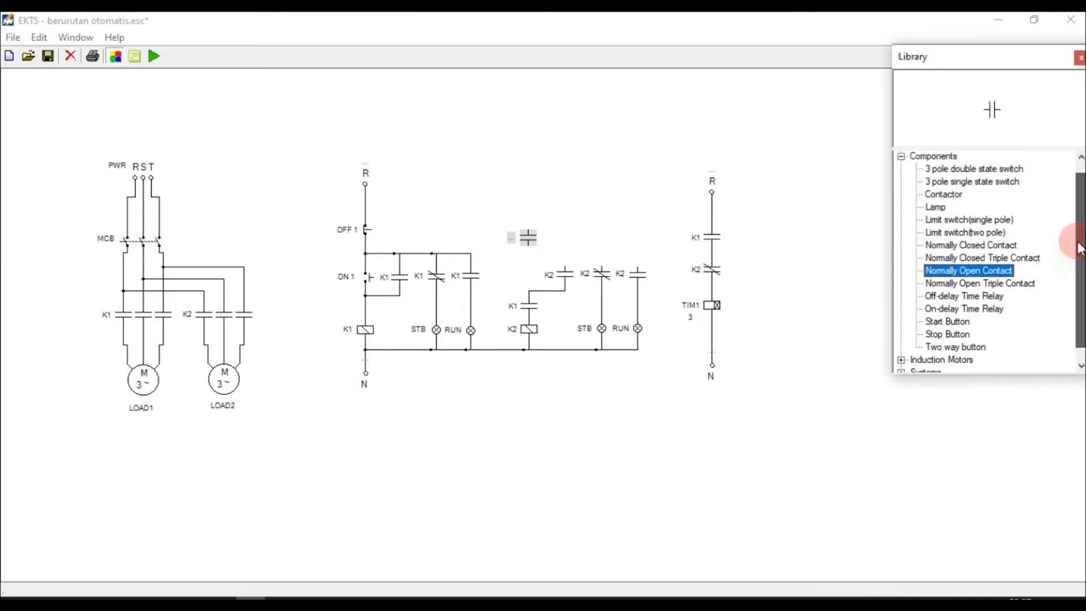
left_click(901, 157)
left_click(535, 193)
left_click(532, 240)
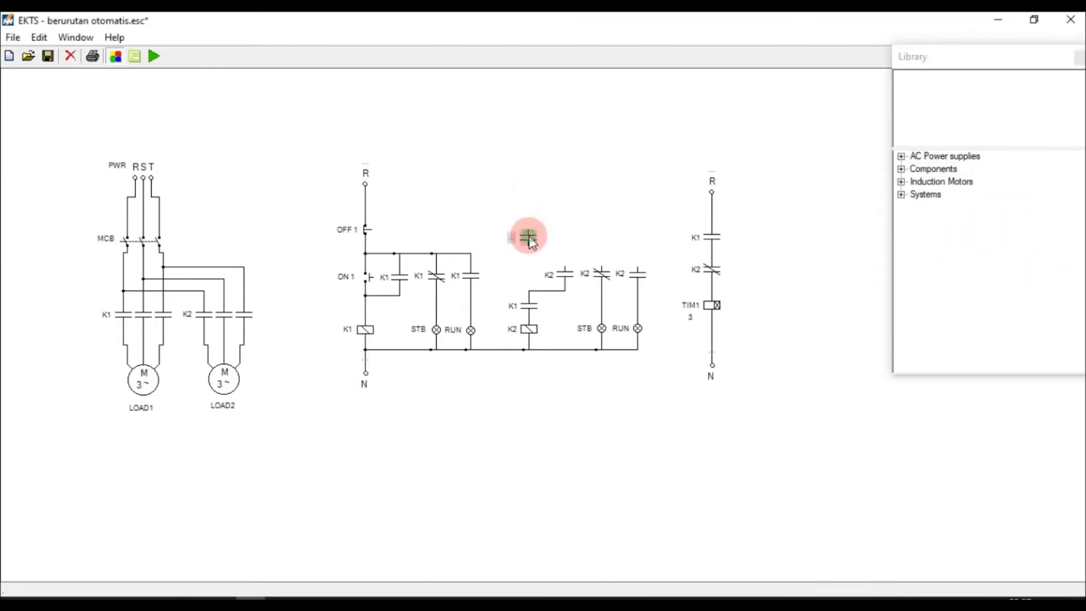
left_click_drag(529, 261, 531, 274)
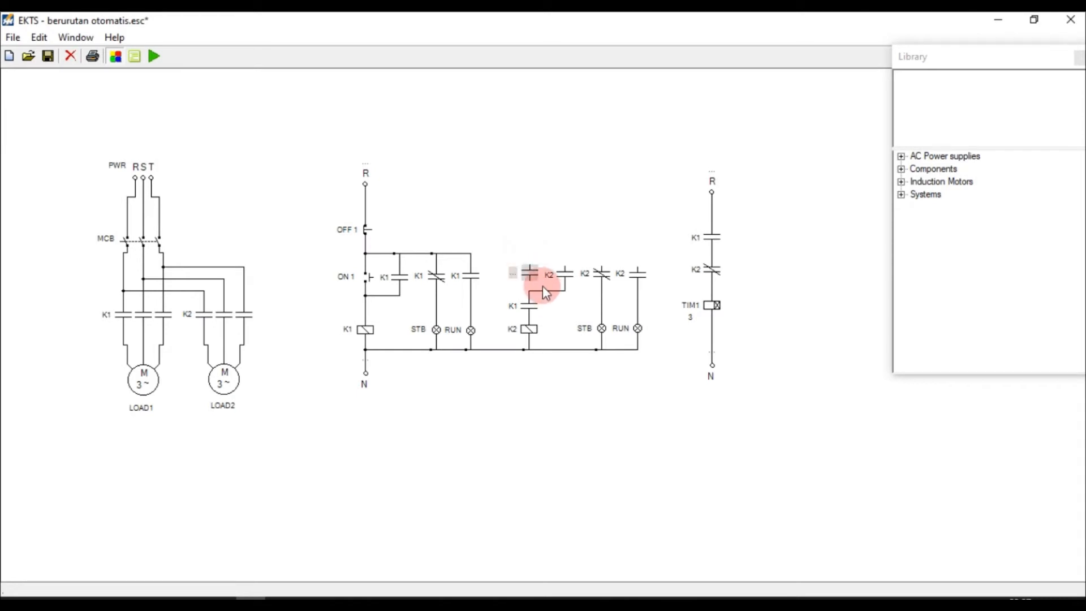
left_click_drag(529, 272, 529, 274)
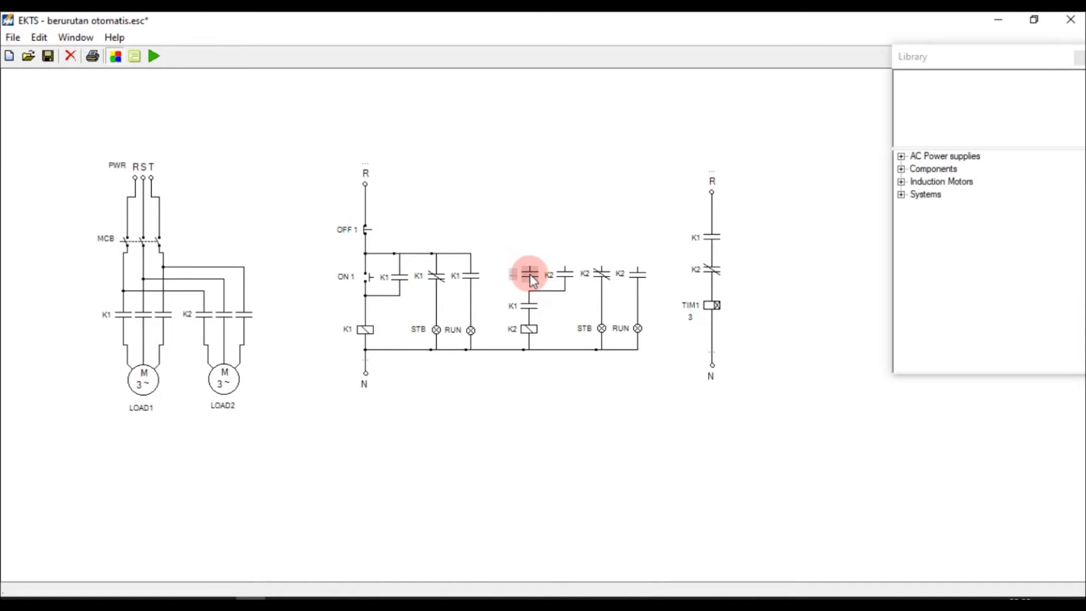
left_click(549, 304)
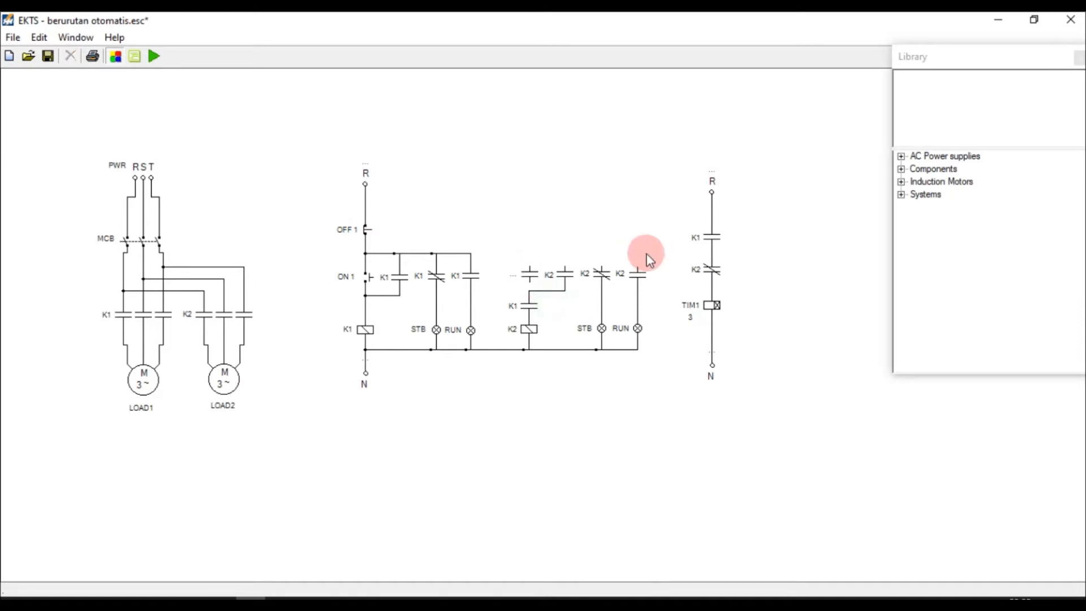
Step: Assign the new normally open contact to the timer TIM1
double_click(515, 275)
left_click(544, 277)
left_click(556, 315)
left_click(529, 277)
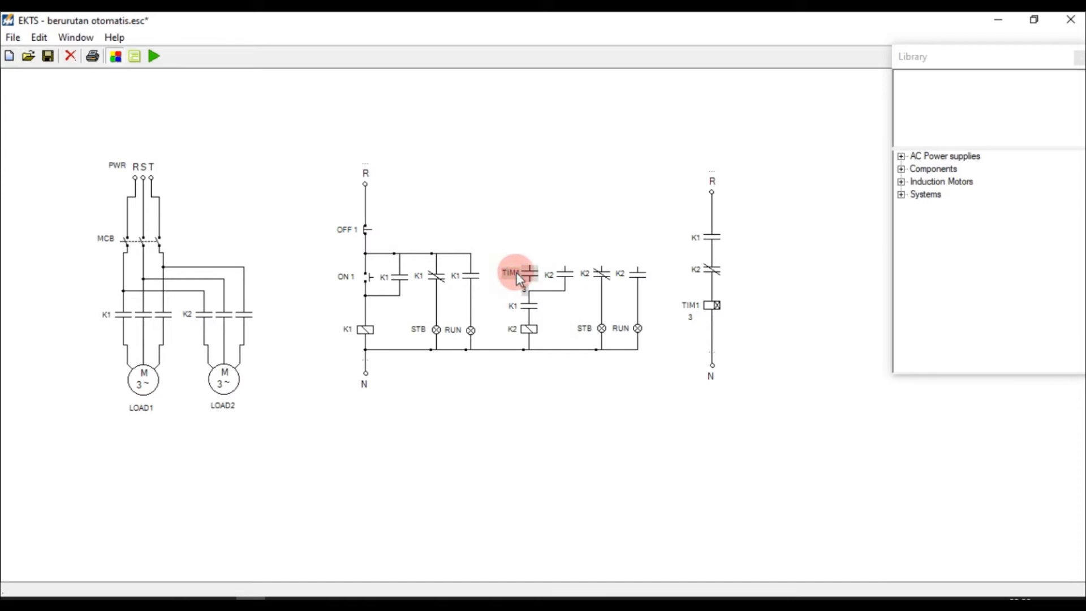
left_click(550, 306)
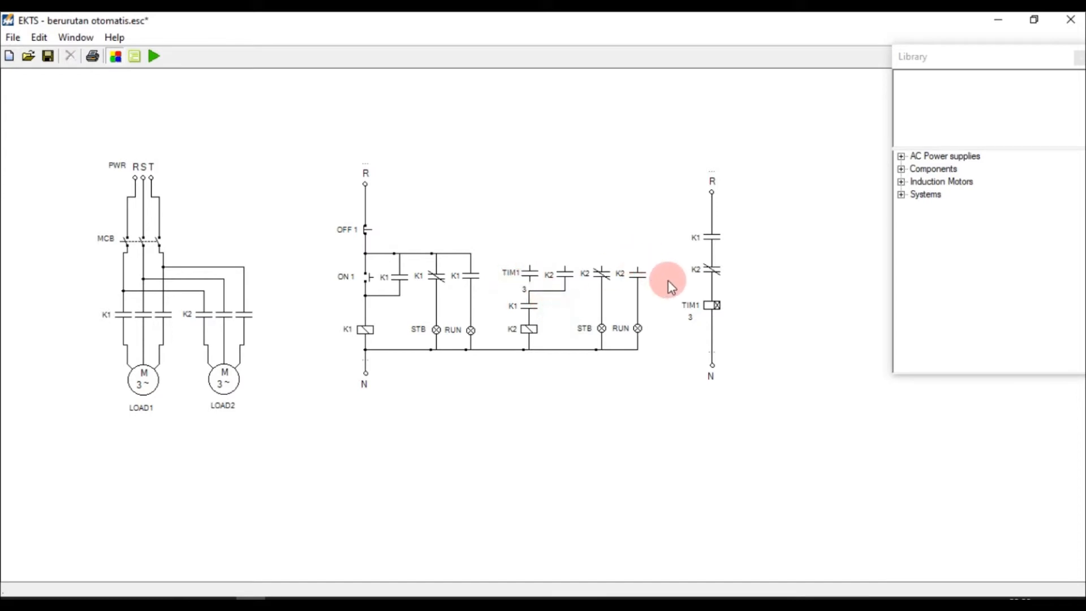
Step: Wire the K2 contact of the second RUN lamp to the supply line above the first RUN lamp and straighten the wire
left_click(639, 268)
left_click(470, 253)
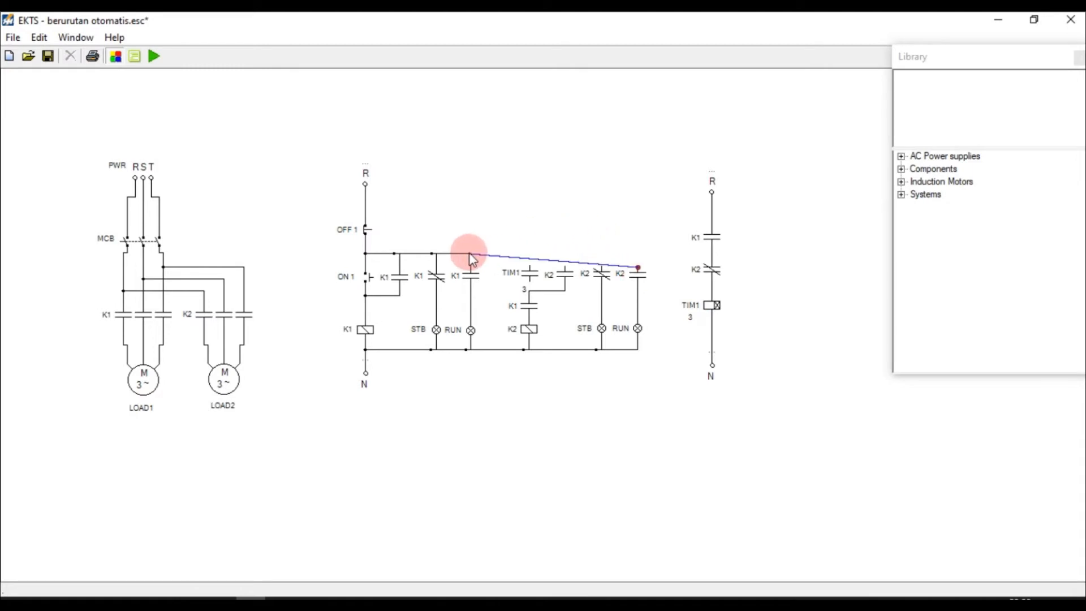
left_click(582, 258)
left_click_drag(582, 257, 582, 253)
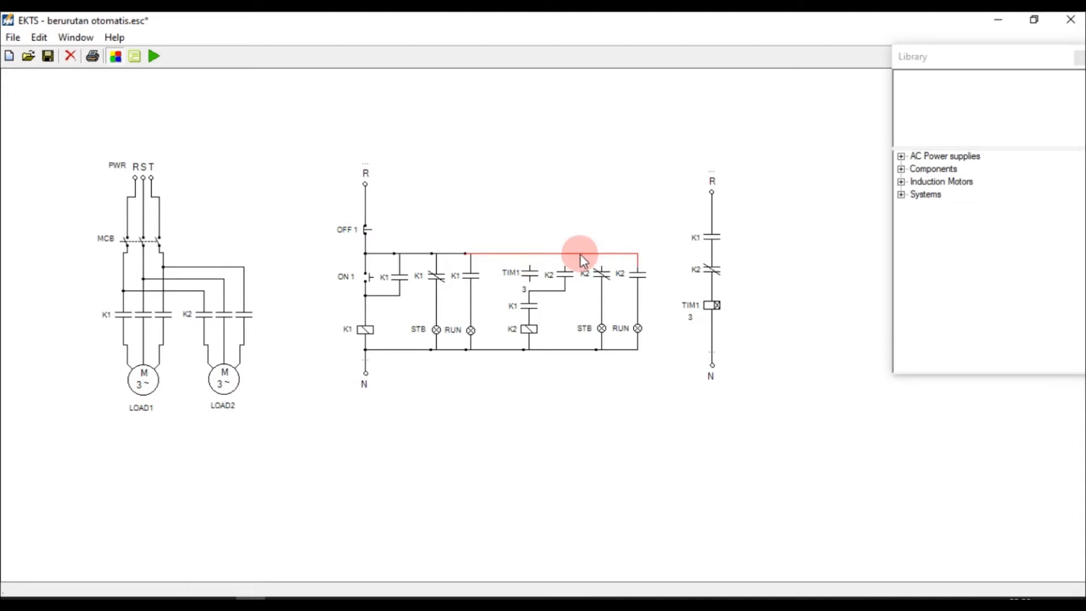
Step: Replace the old wire above the series K1 contact by connecting the TIM1 contact between the supply line and K1
left_click(530, 282)
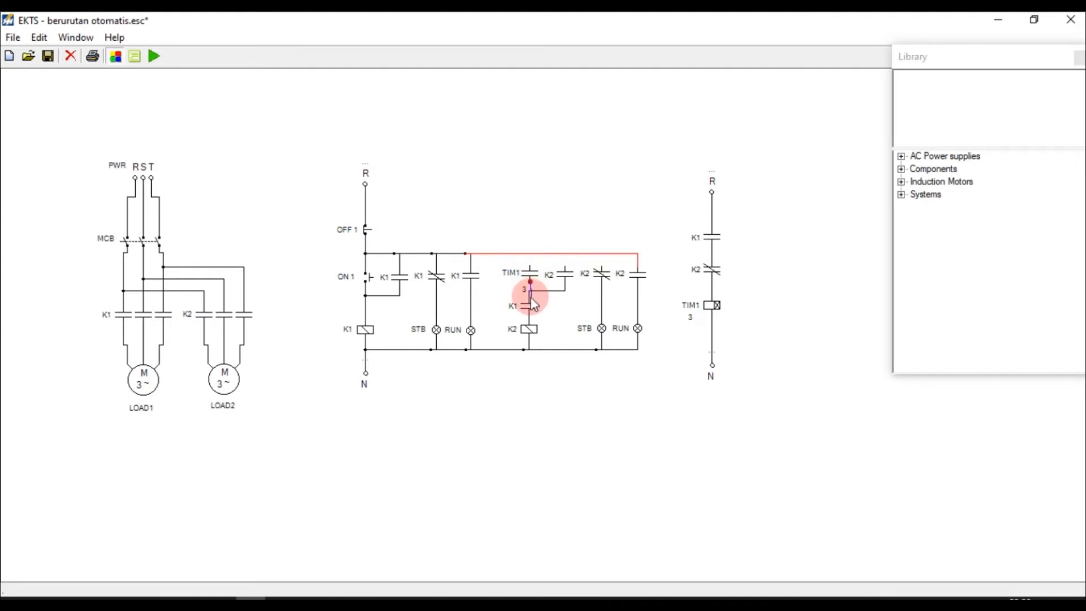
left_click(530, 290)
key("Delete")
left_click(528, 297)
left_click(530, 283)
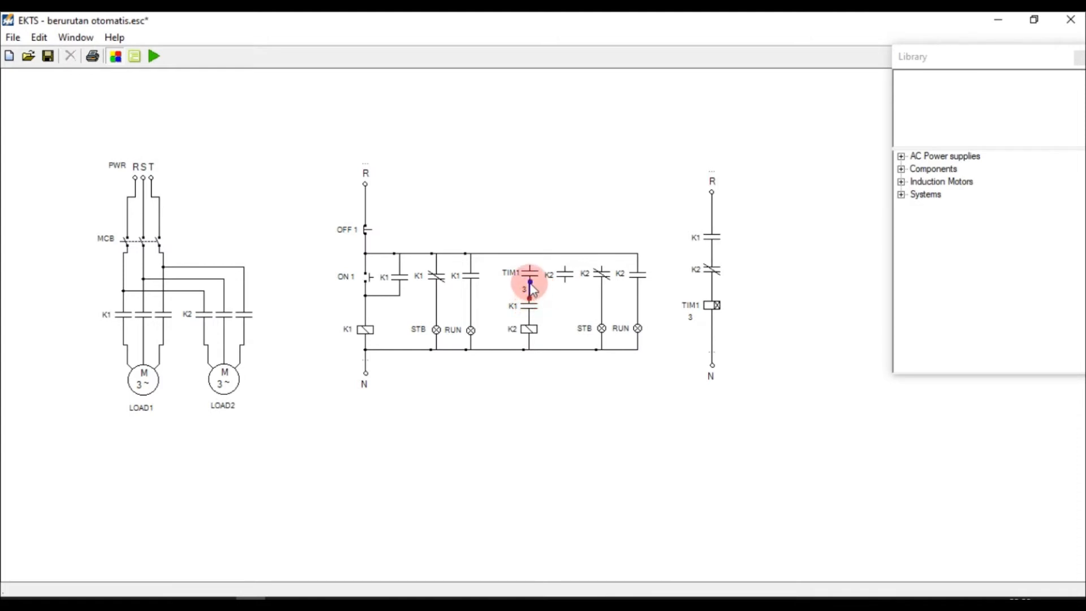
left_click(530, 266)
left_click(532, 276)
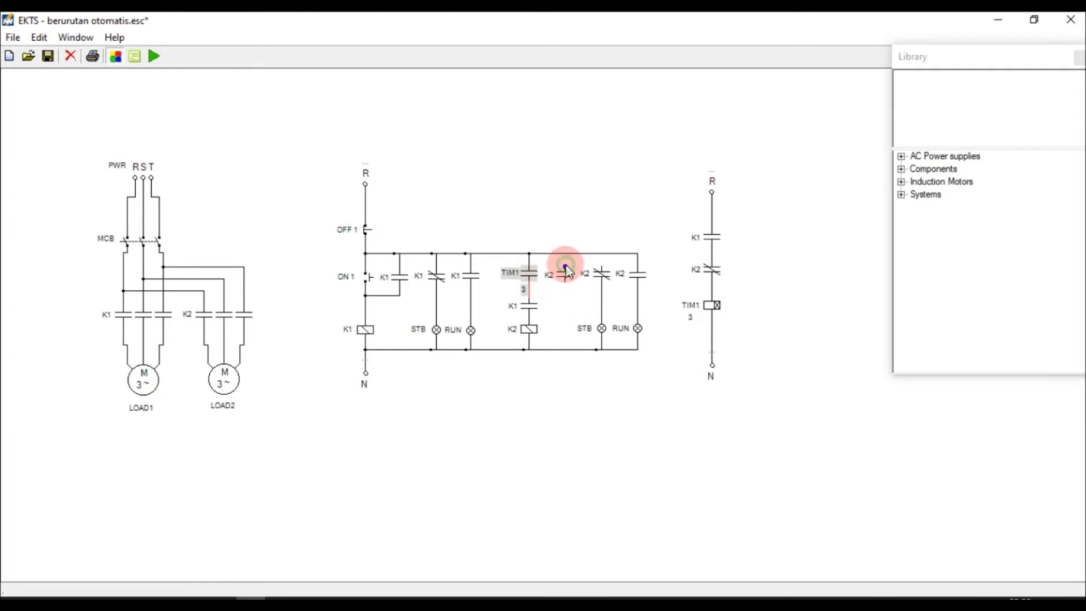
Step: Connect the tops of the K2 holding contact and the second STB lamp's K2 contact to the shared supply line
left_click_drag(568, 261, 566, 270)
left_click(569, 265)
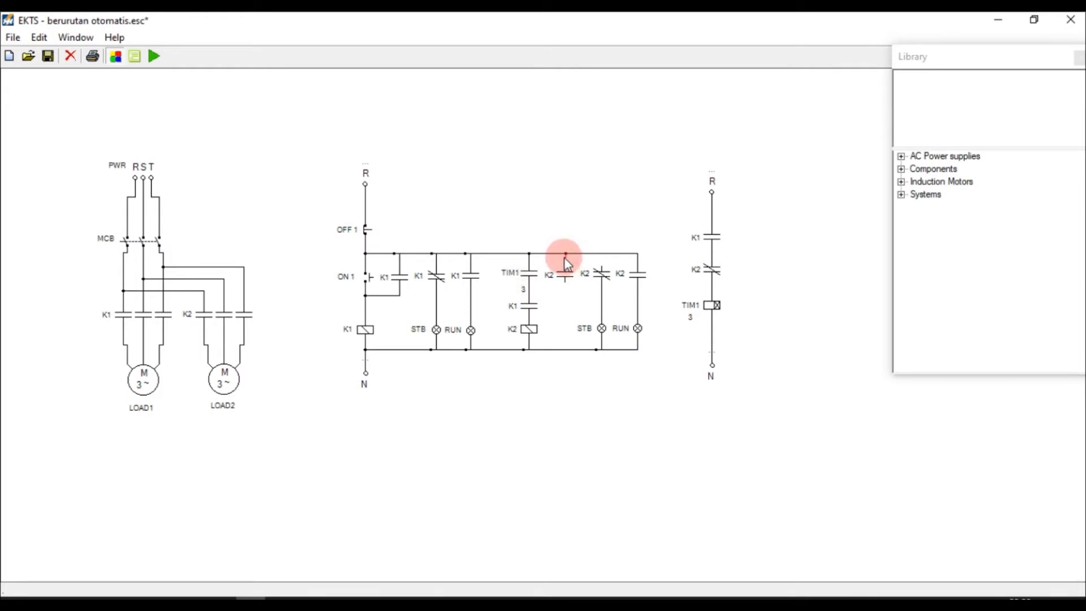
left_click_drag(566, 257, 566, 261)
key("Delete")
left_click_drag(566, 255, 602, 255)
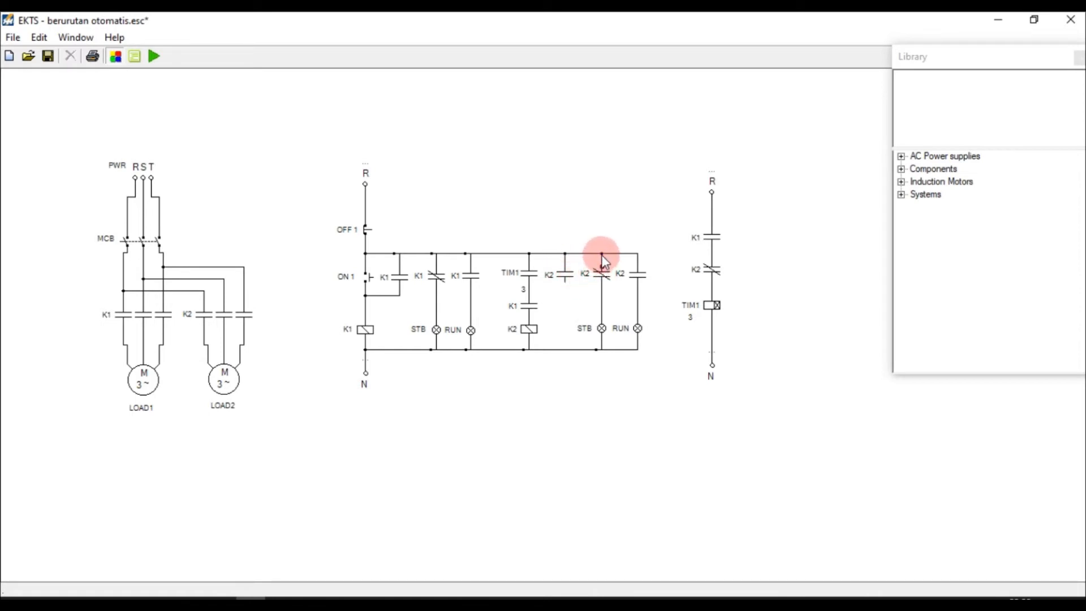
Step: Wire the bottom of the K2 holding contact to the junction below the TIM1 contact and adjust the wire's position
left_click_drag(565, 282, 536, 295)
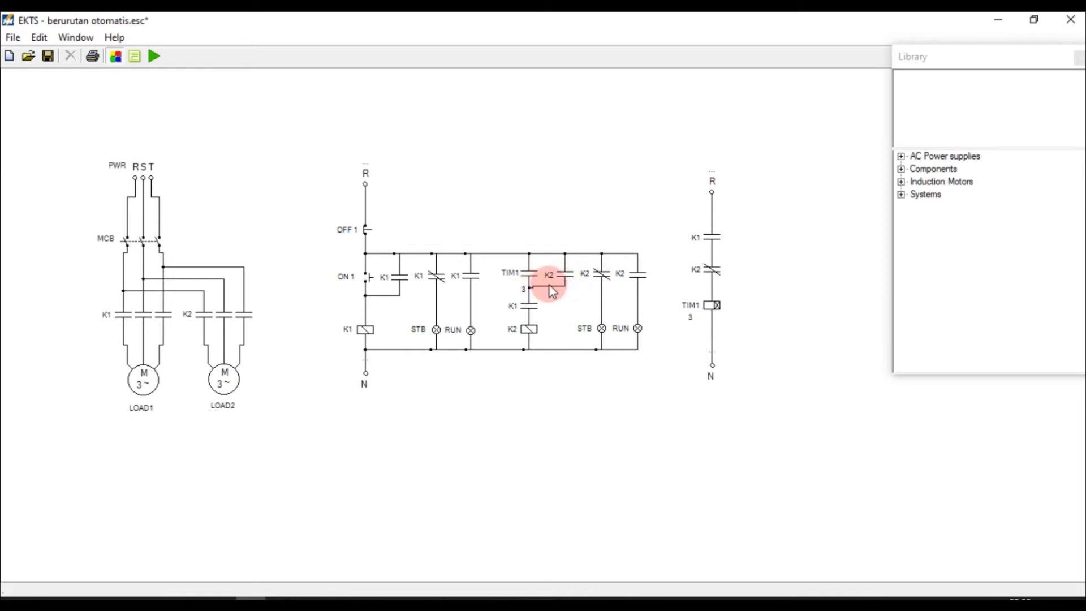
left_click(558, 286)
left_click_drag(556, 286, 557, 287)
left_click(568, 308)
Step: Simulate the circuit by starting it with ON 1 and stopping it with OFF 1, and end the simulation
left_click(712, 316)
left_click(154, 56)
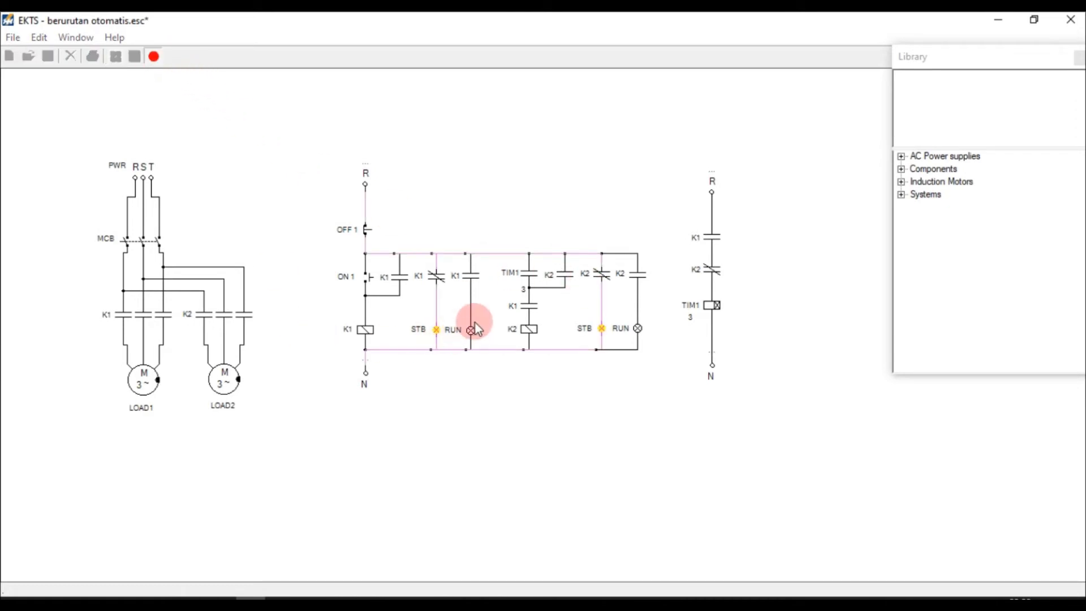
left_click(371, 285)
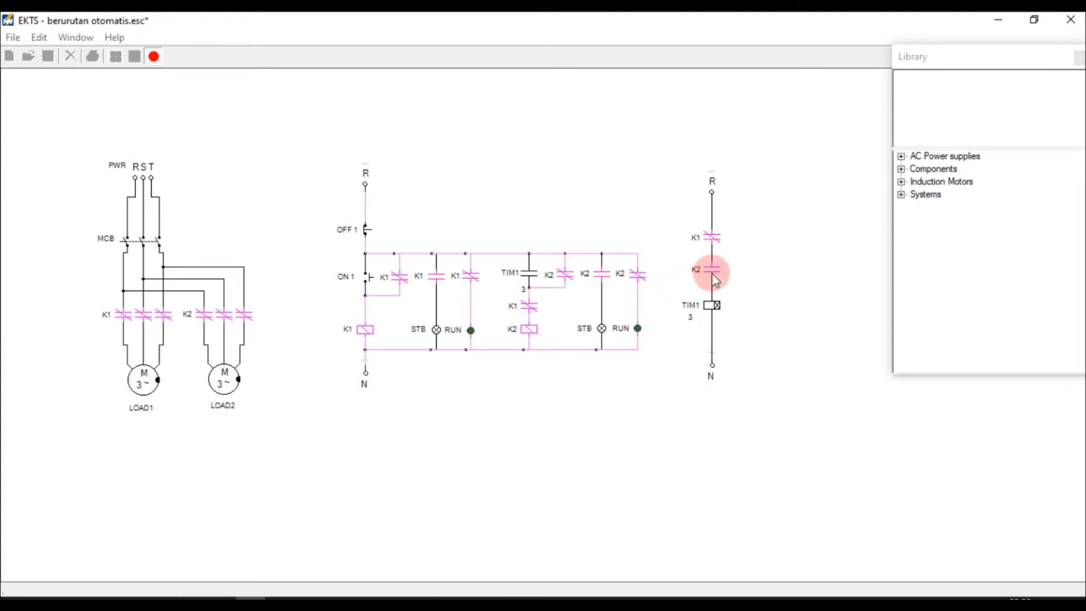
left_click(369, 236)
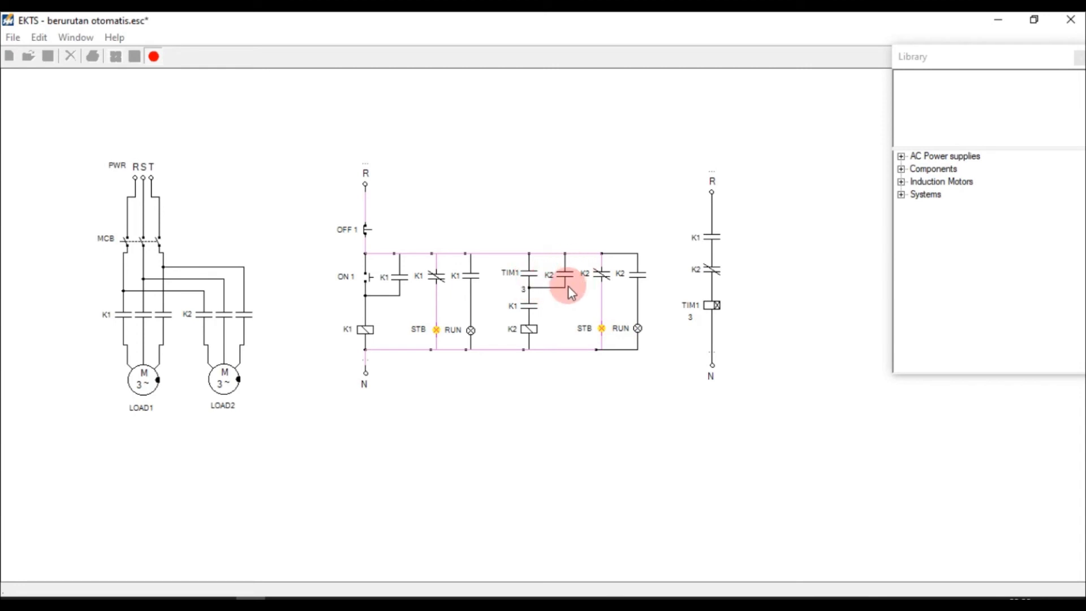
left_click(153, 57)
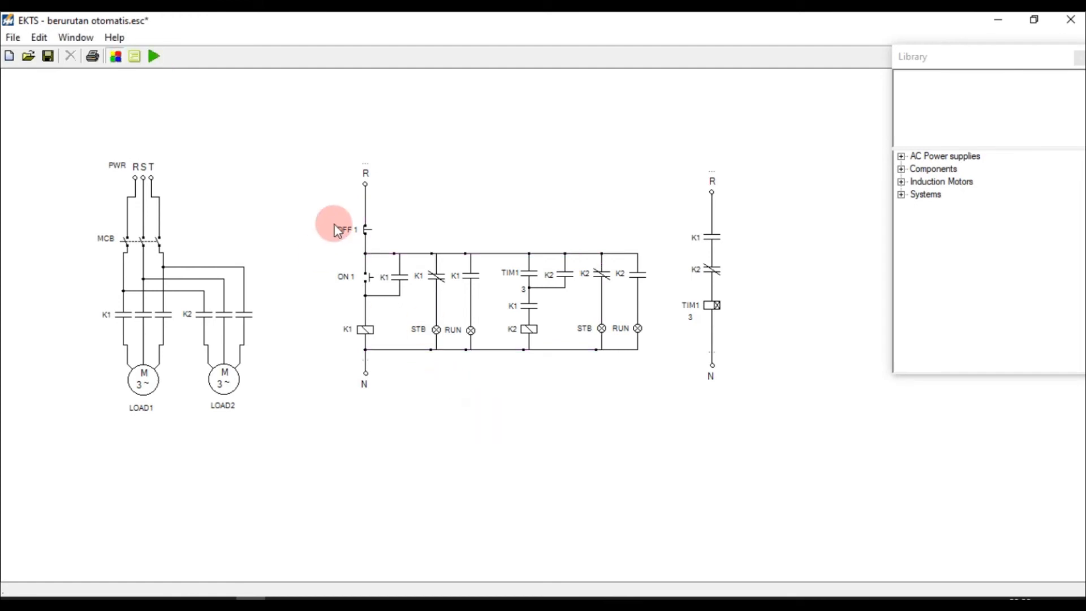
Step: Delete the K1 contact above the K2 coil and rewire the coil directly to the TIM1 and K2 holding contacts
left_click(534, 307)
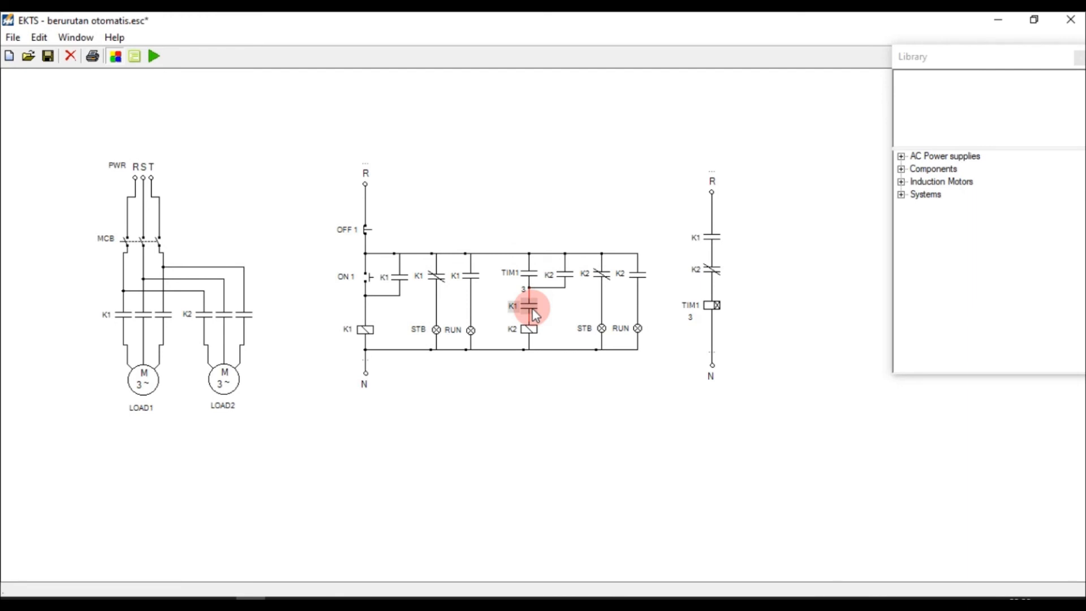
key("Delete")
left_click_drag(528, 321, 530, 284)
left_click(536, 288)
key("Delete")
left_click_drag(529, 321, 549, 296)
left_click(549, 288)
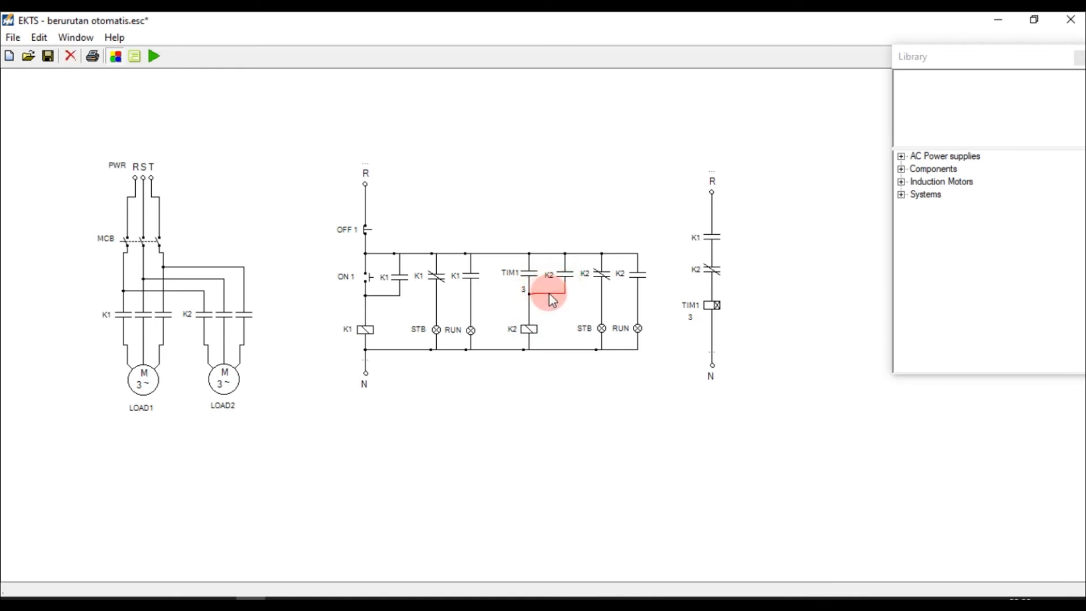
left_click(556, 311)
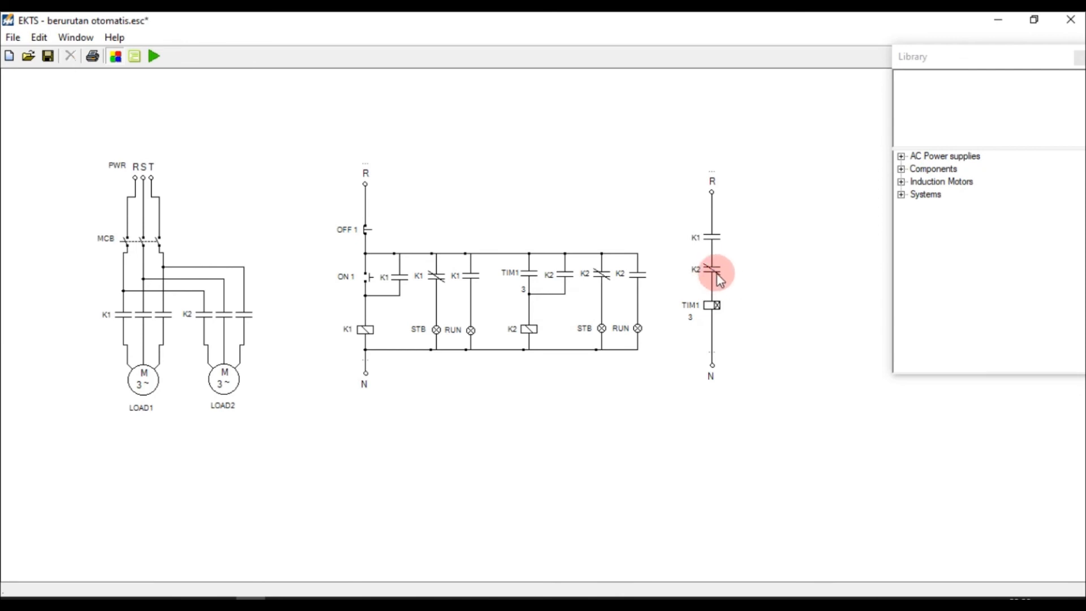
Step: Run the simulation again, close the MCB and start the circuit with ON 1 to check both loads
left_click(714, 274)
left_click(577, 305)
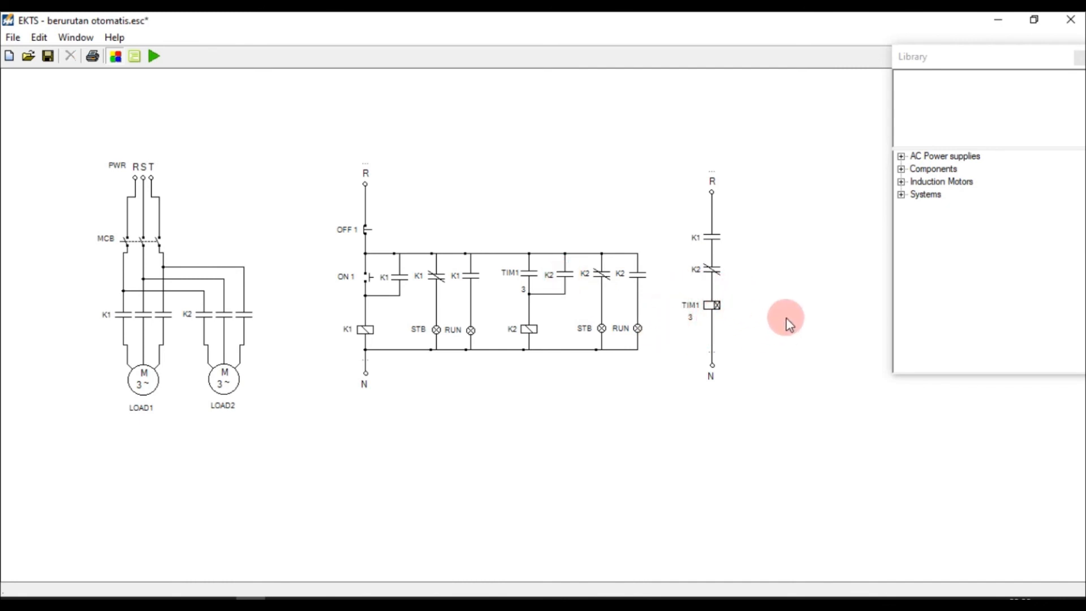
left_click(156, 58)
left_click(135, 241)
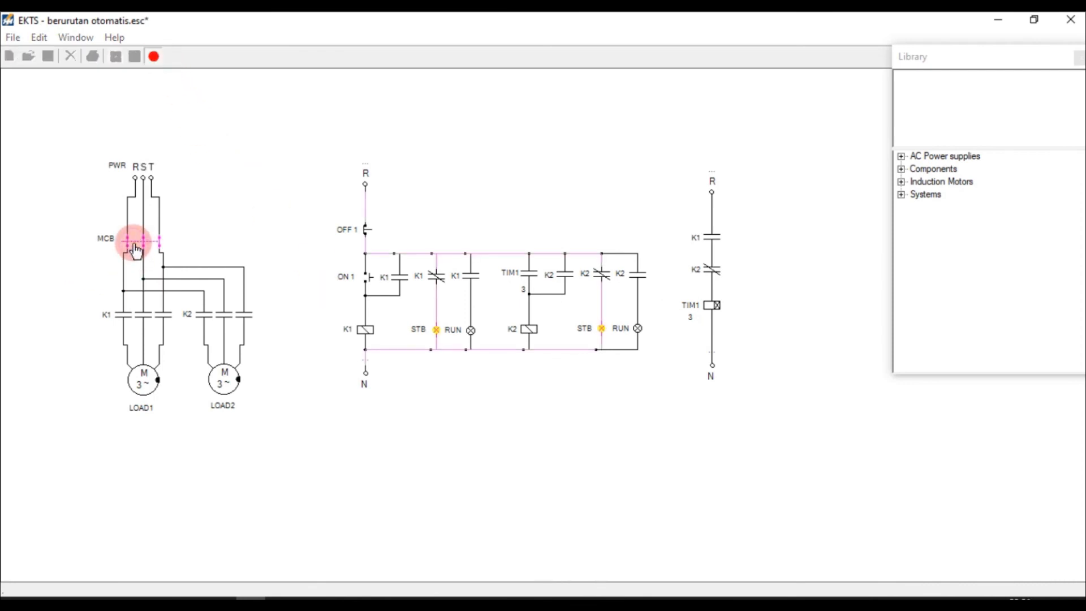
left_click(379, 279)
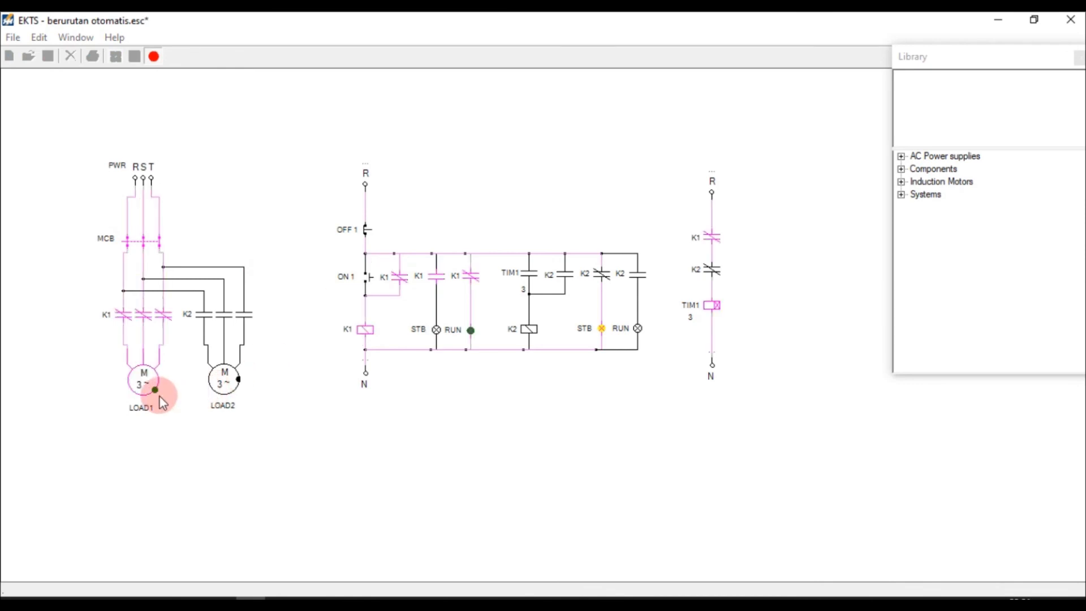